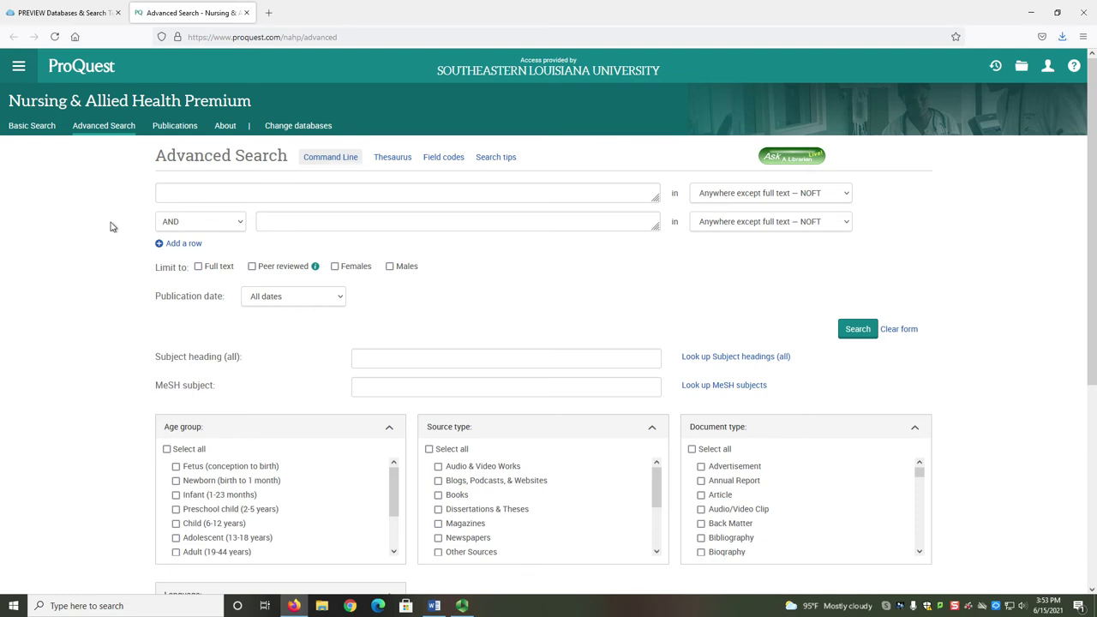
Switch to the NURS 378 guide's 'PREVIEW Databases & Search Tips' tab
key("ctrl+Tab")
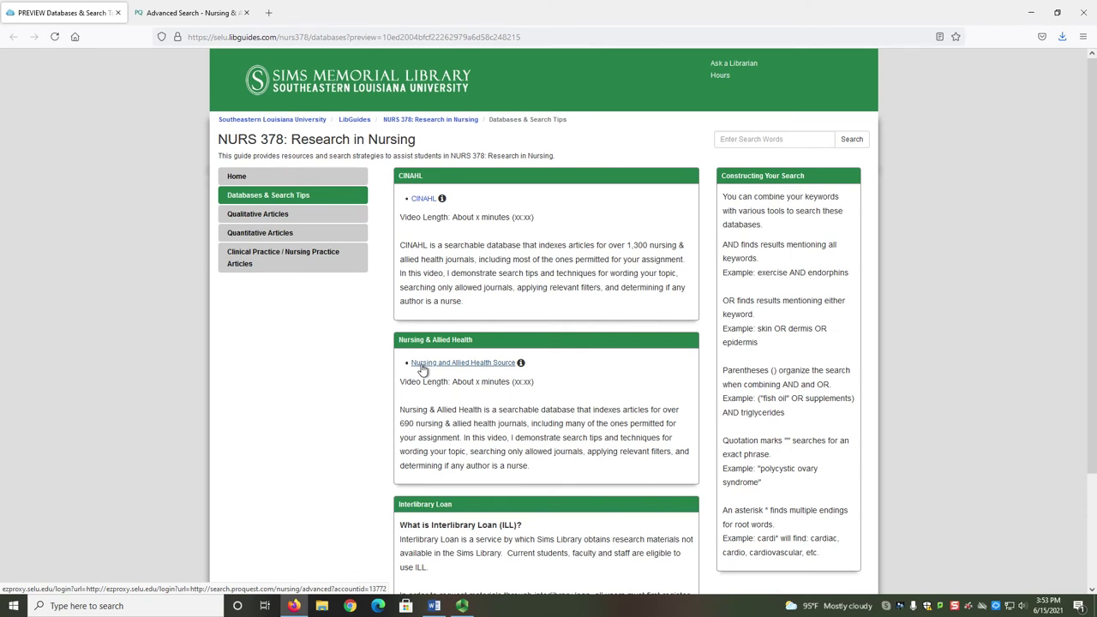
Follow the guide's Nursing and Allied Health Source link back to ProQuest Advanced Search
left_click(423, 369)
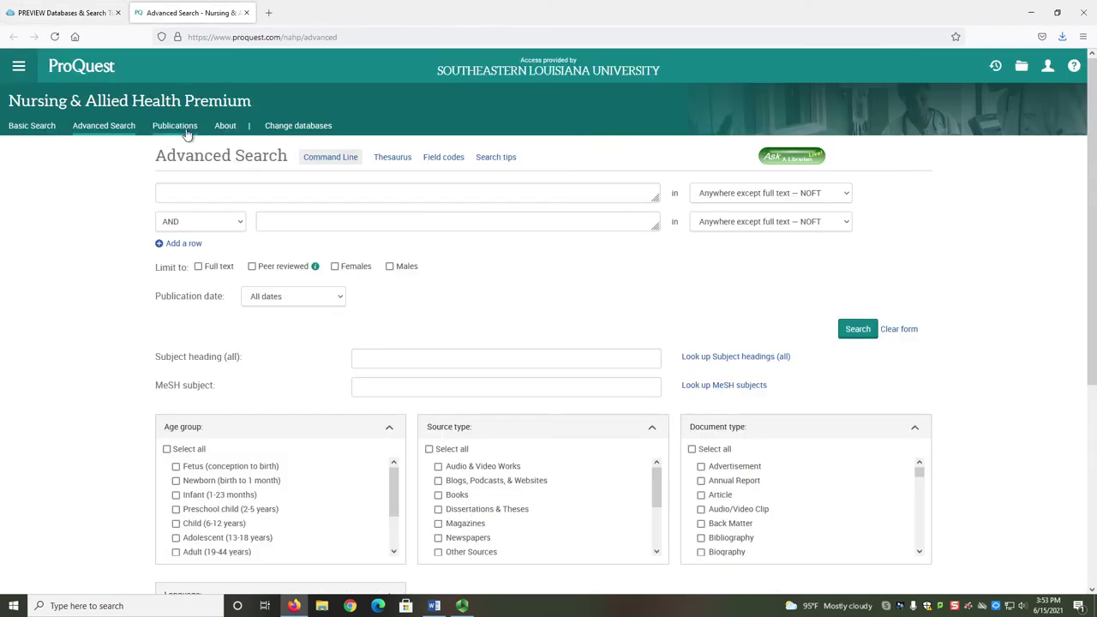
Enter skin, dermis, epidermis and hypodermis joined by OR in parentheses in the first search row
left_click(168, 187)
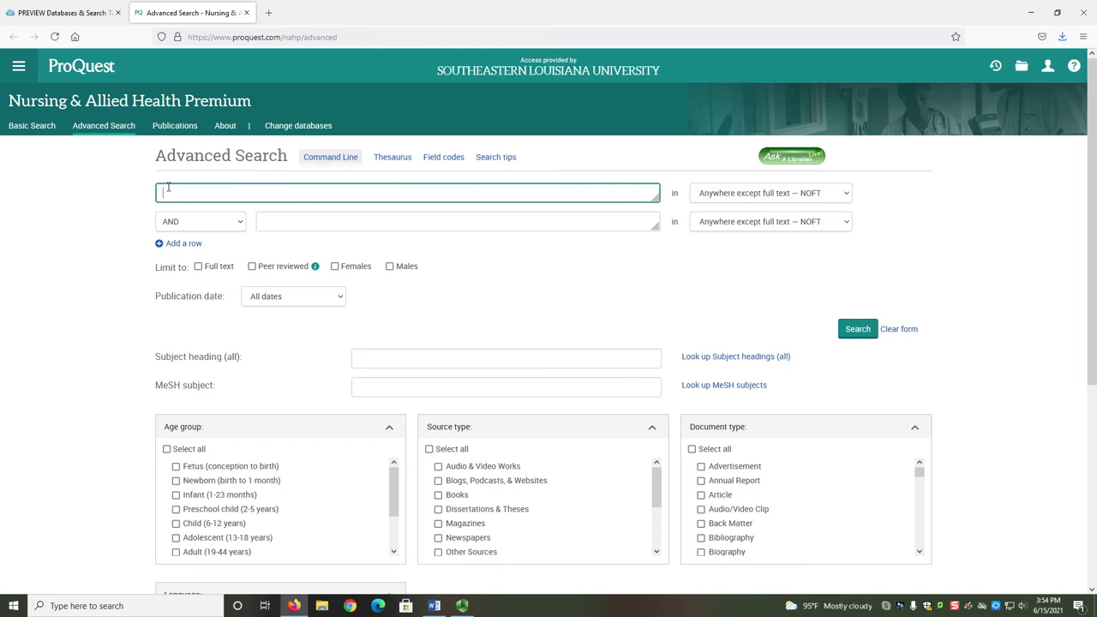
type("sk")
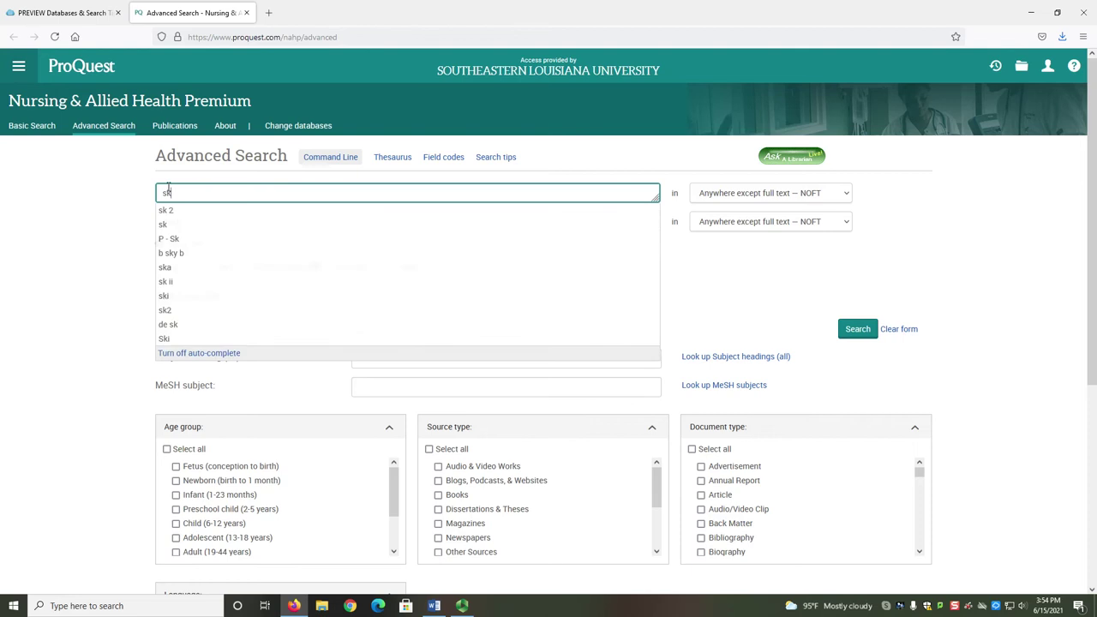
type("in d")
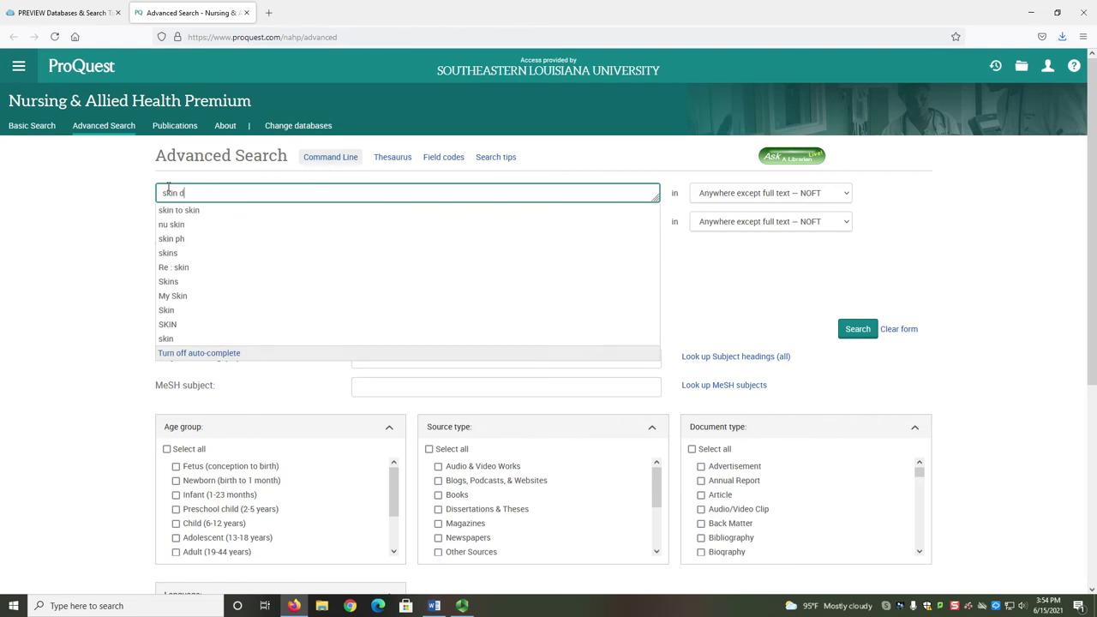
type("ermis epid")
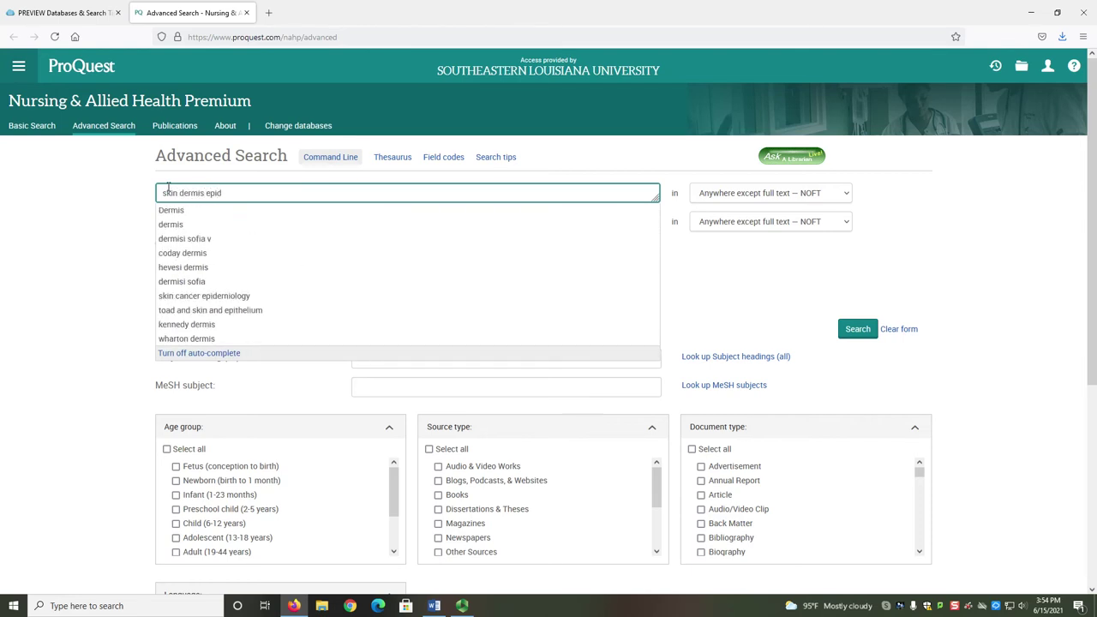
type("ermis hypo")
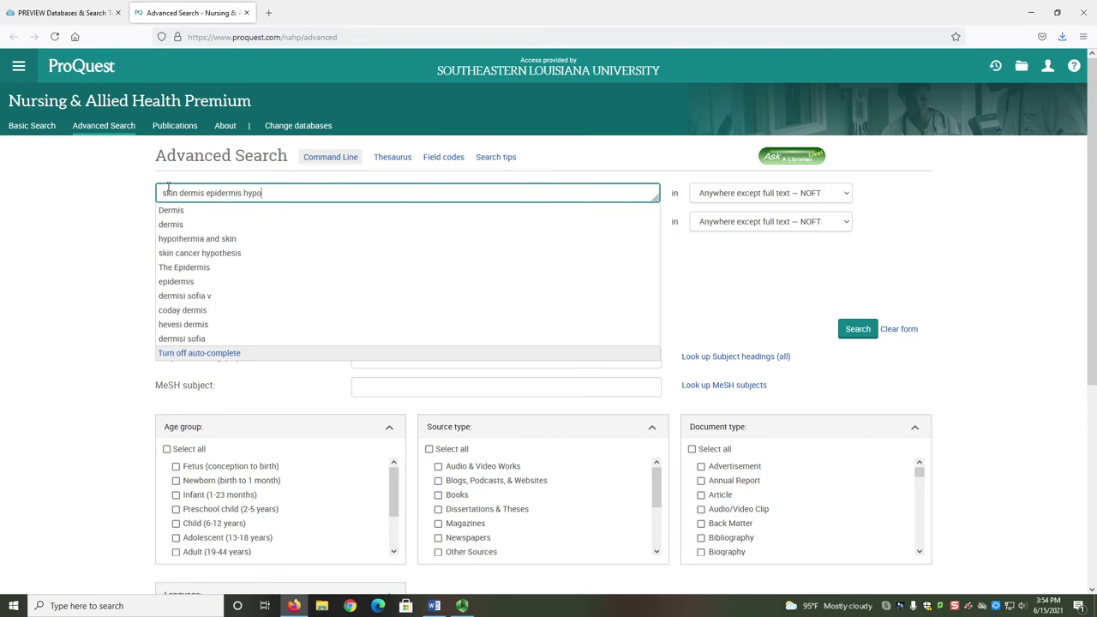
type("der")
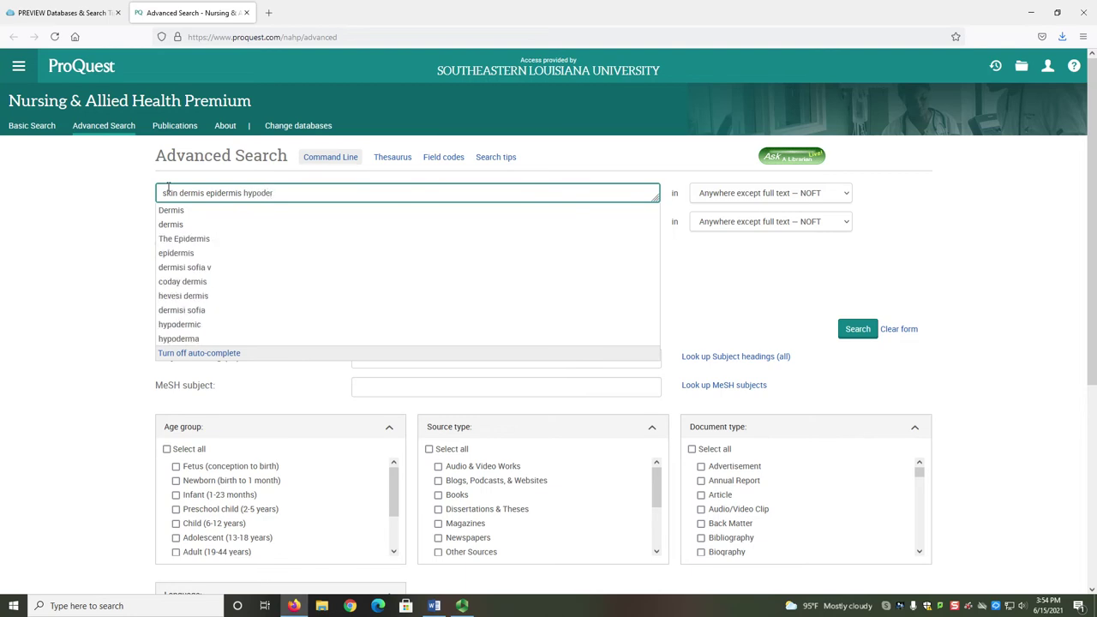
type("mis")
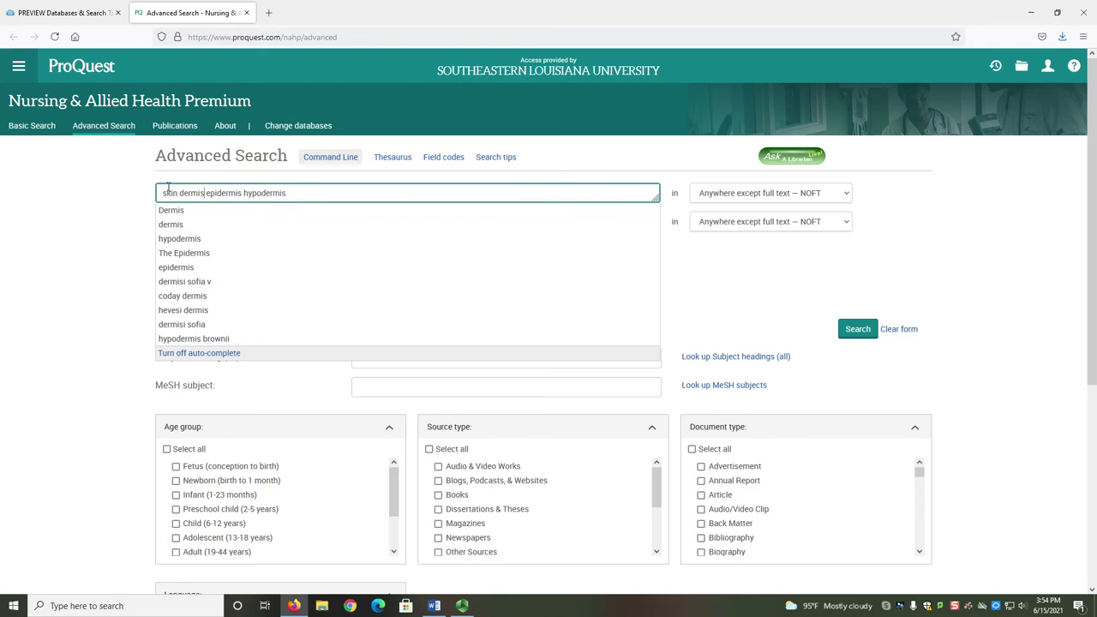
key("ctrl+Left")
type("OR")
key("ctrl+Right")
type("OR")
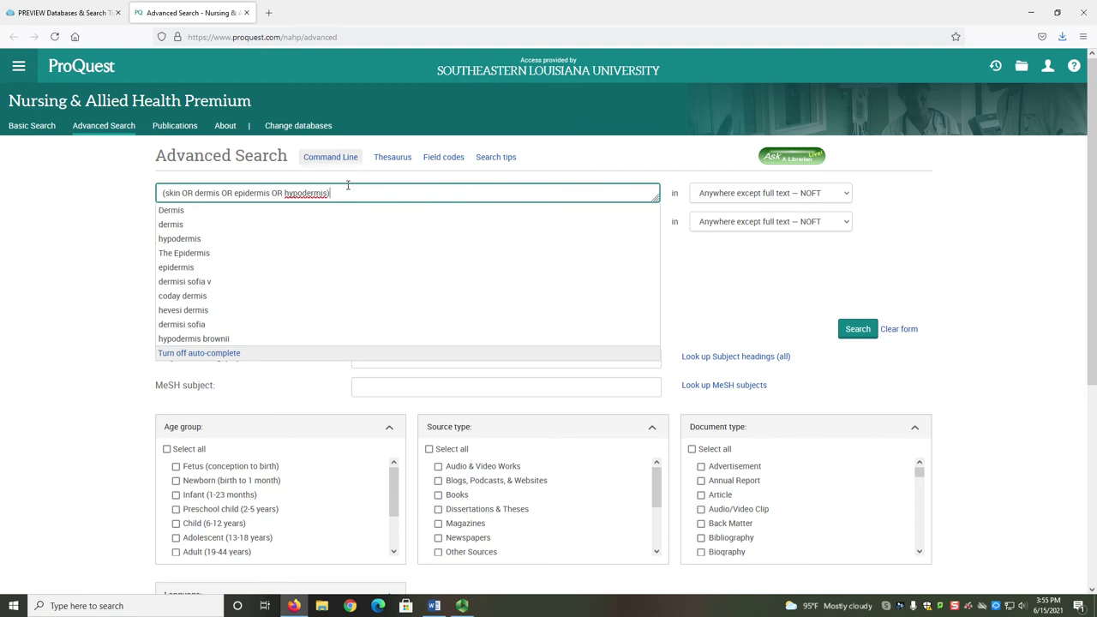
left_click(115, 249)
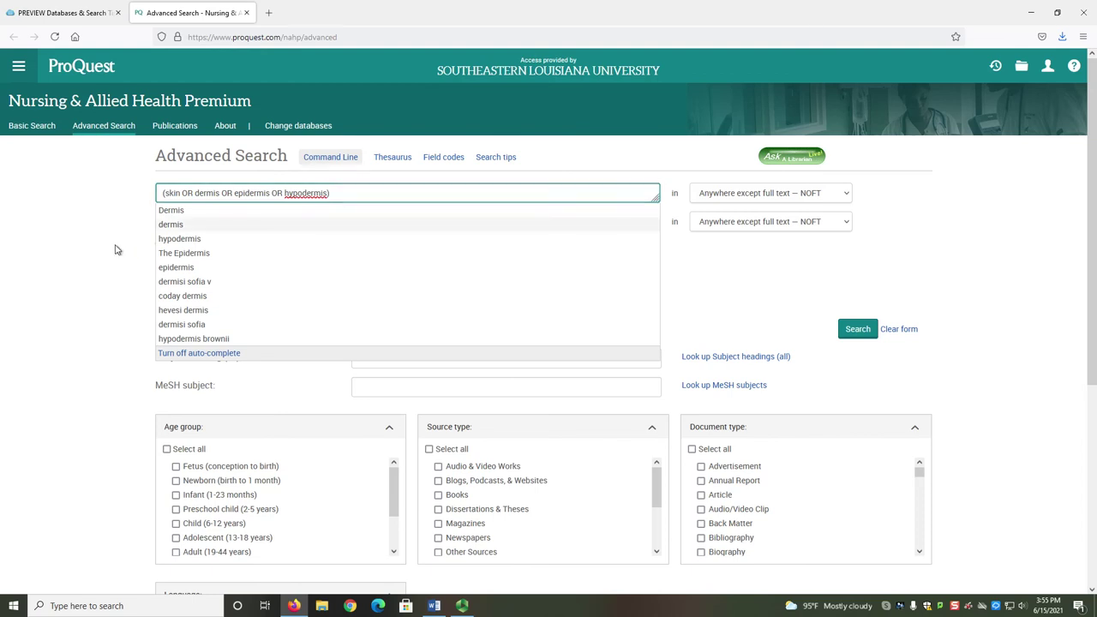
left_click(310, 221)
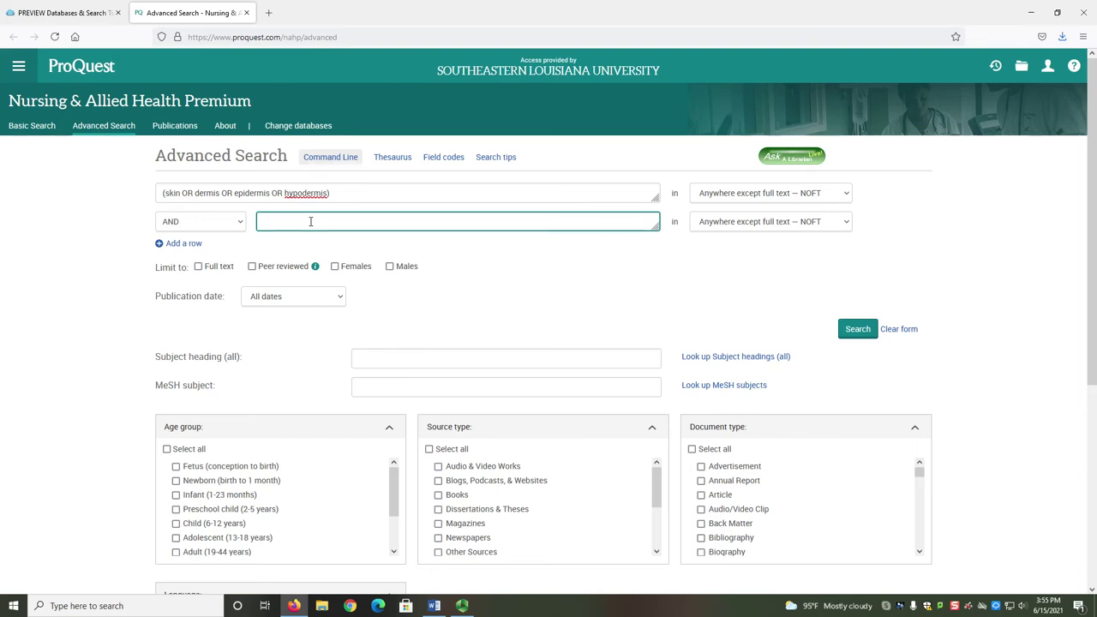
Enter 'Journal of Pediatric Nursing' OR 'Evidence-Based Nursing', then paste the full allowed-journal list
type("(\"Journal of Pediatric Nursing\" OR \"Evidenced-Based Nursing\")")
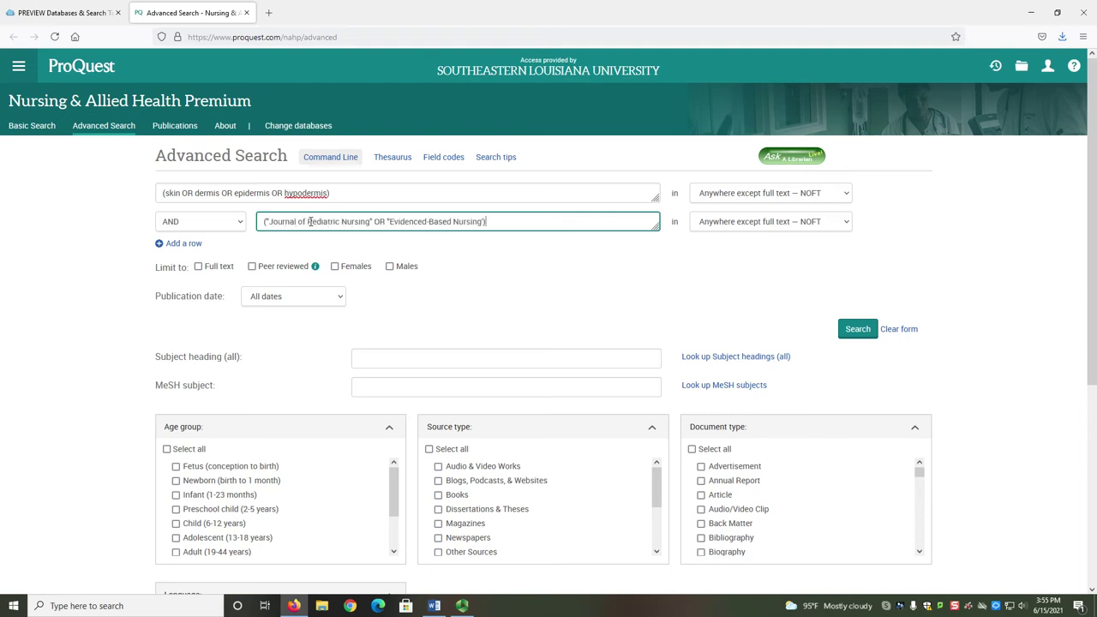
key("Left")
key("Left")
key("Left")
key("Left")
key("Left")
key("Left")
key("Left")
key("Left")
key("Left")
key("Left")
key("Left")
key("Left")
key("Left")
key("Left")
key("Left")
key("Left")
key("BackSpace")
key("ctrl+v")
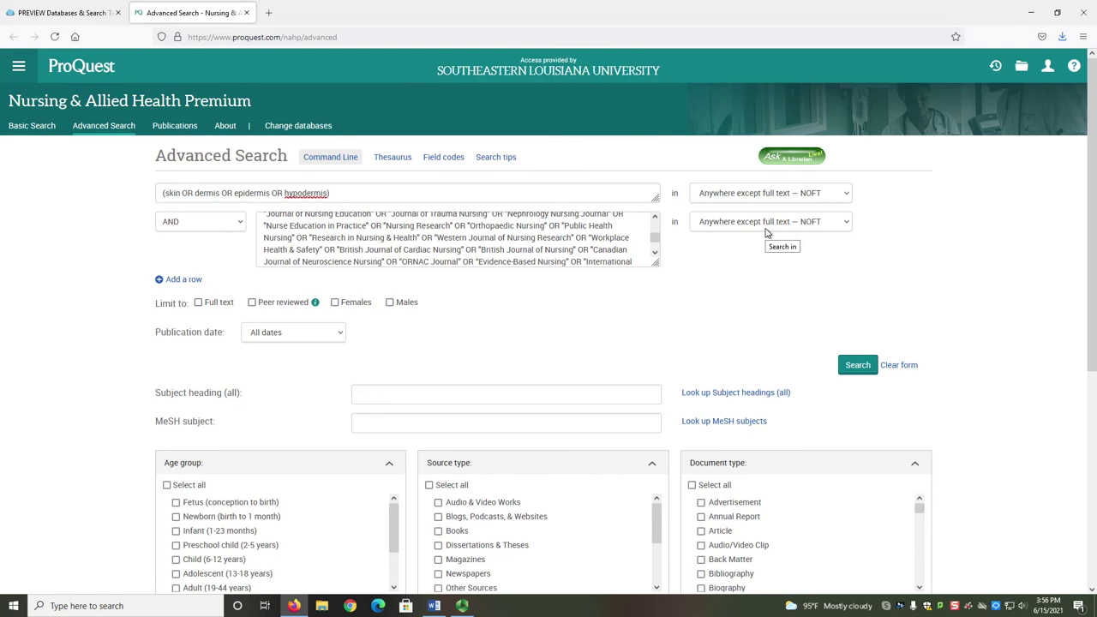
Set the journal-title row's search field to Publication title — PUB
left_click(767, 224)
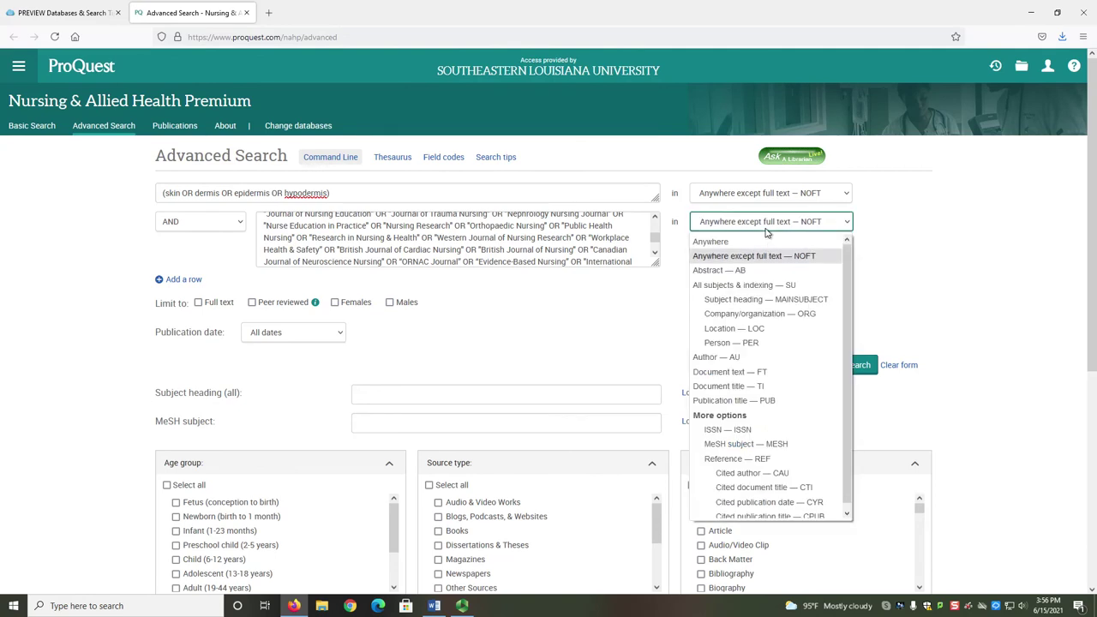
left_click(751, 401)
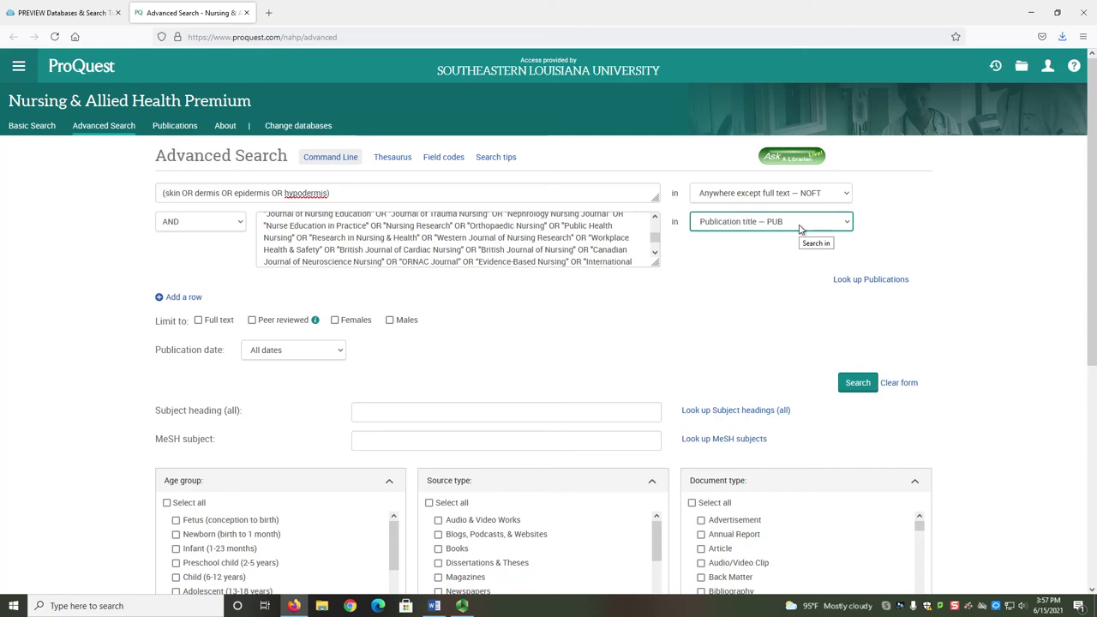
scroll(156, 217, "down", 2)
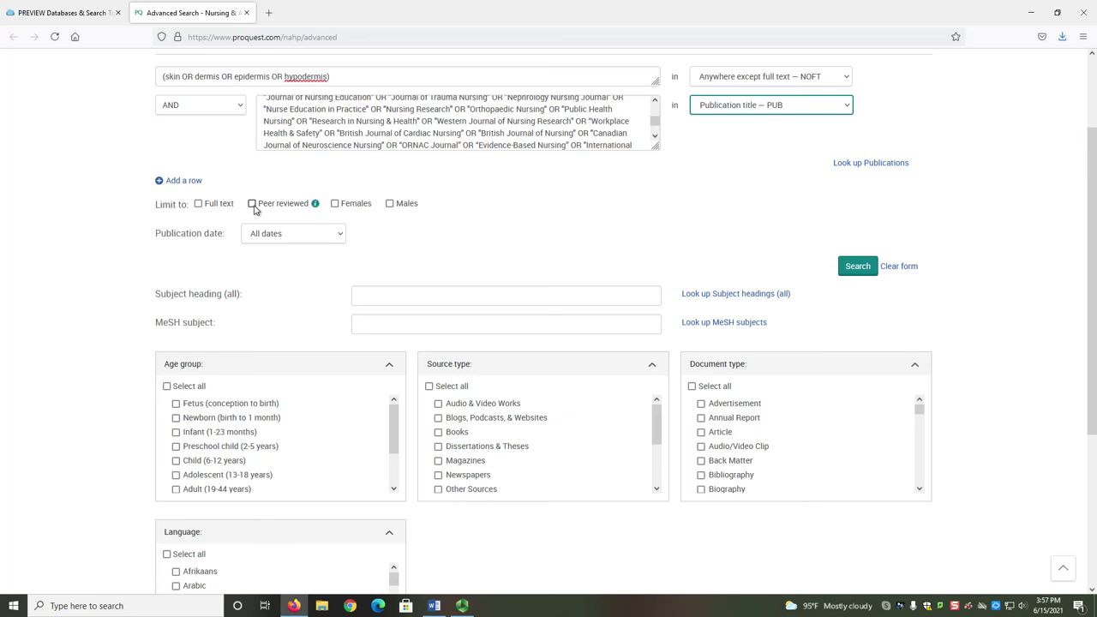
Limit to peer-reviewed items with a specific publication date range from 2016 to 2021
left_click(254, 209)
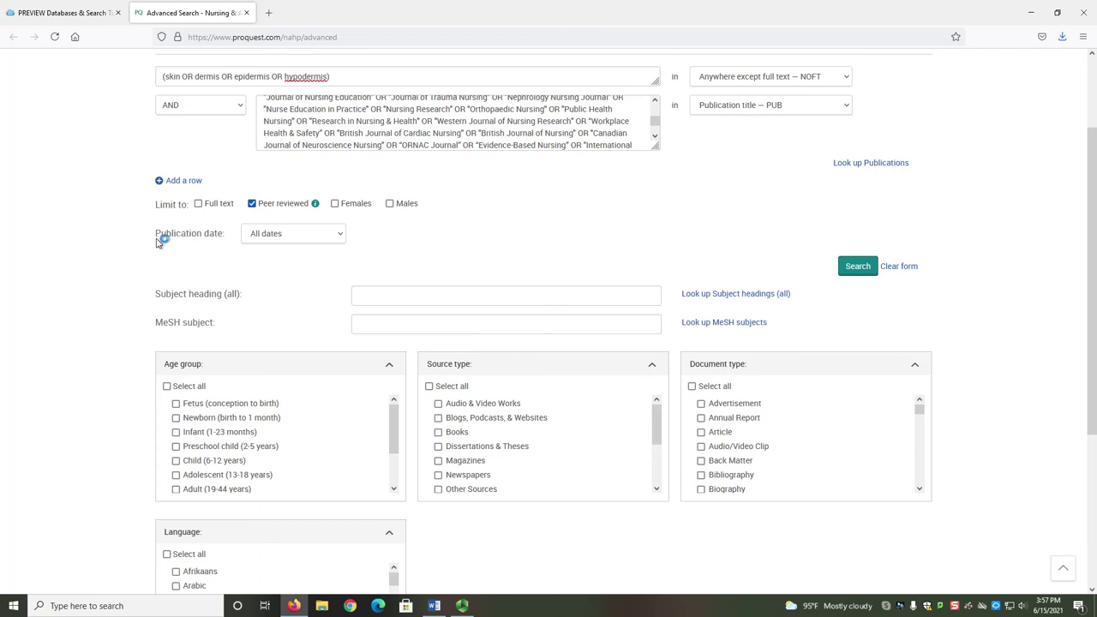
left_click_drag(156, 233, 224, 243)
left_click(224, 242)
left_click(276, 243)
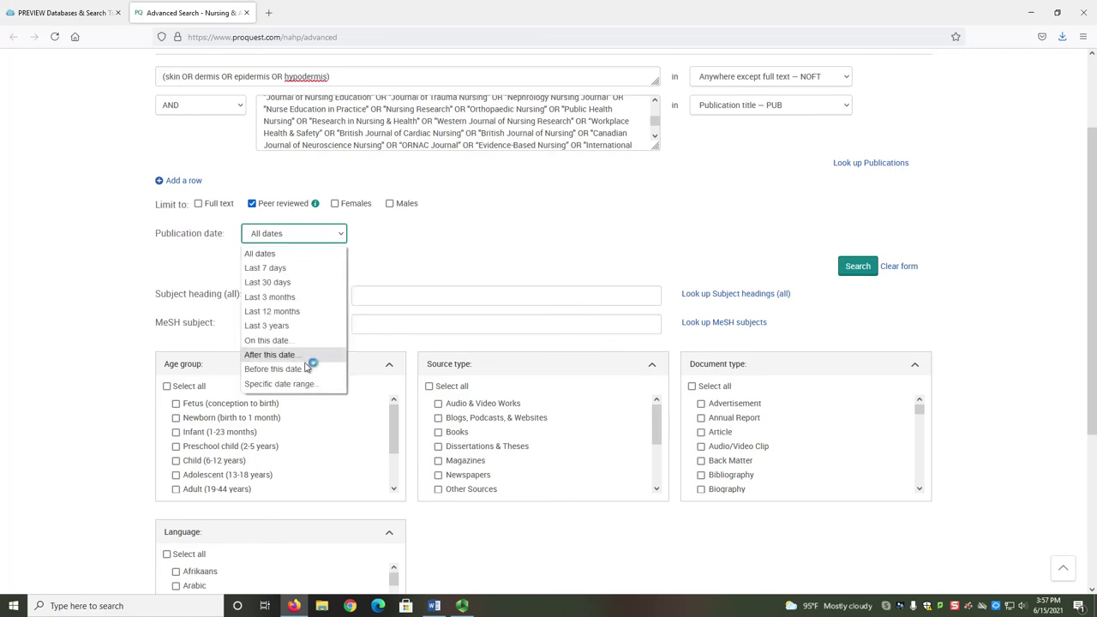
left_click(310, 391)
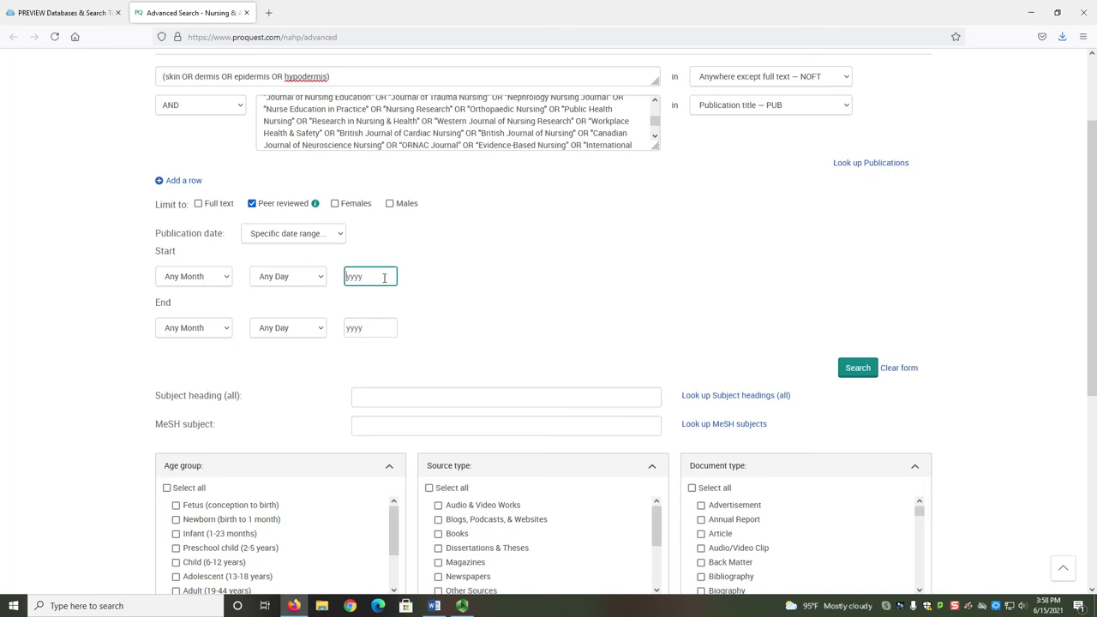
type("2016")
left_click(368, 328)
type("21")
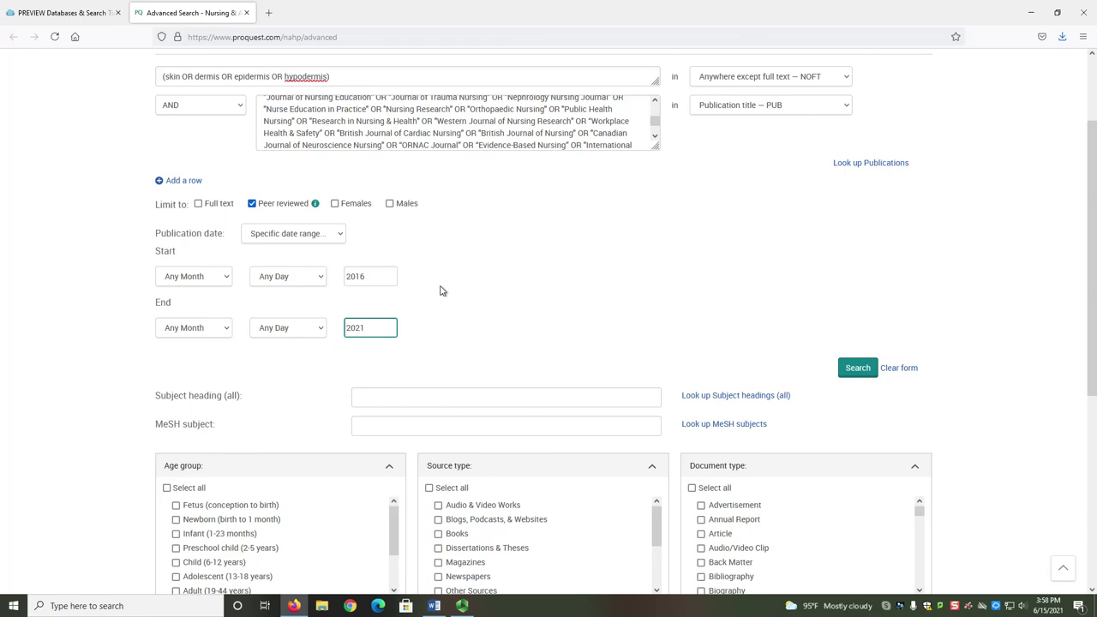
scroll(156, 322, "down", 5)
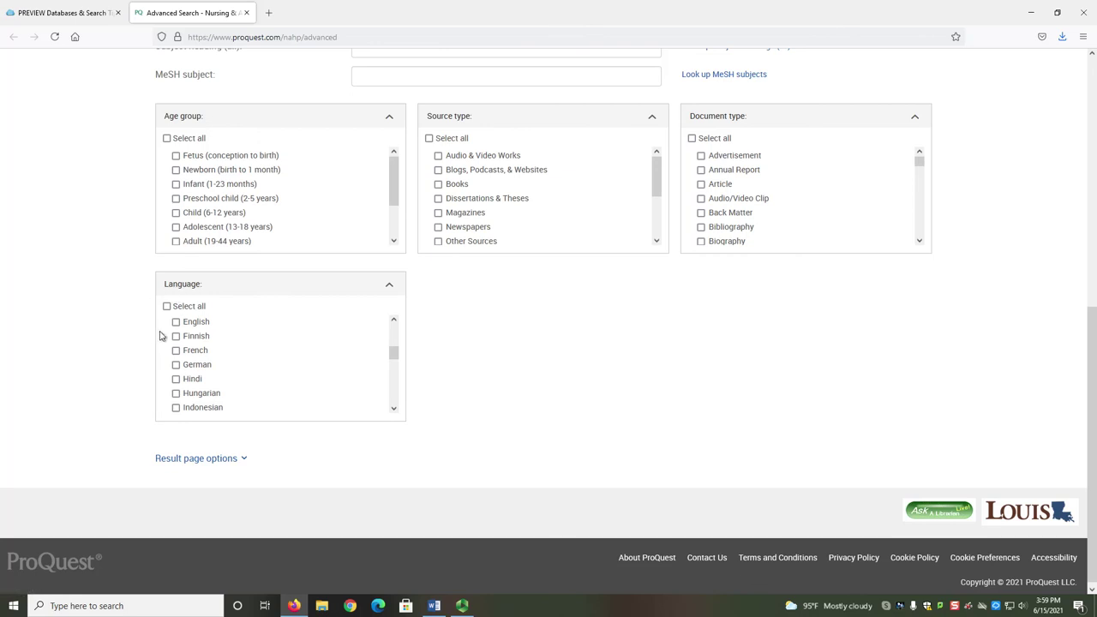
Add English as the language limit and run the search, returning 251 results
left_click(176, 322)
scroll(105, 399, "up", 5)
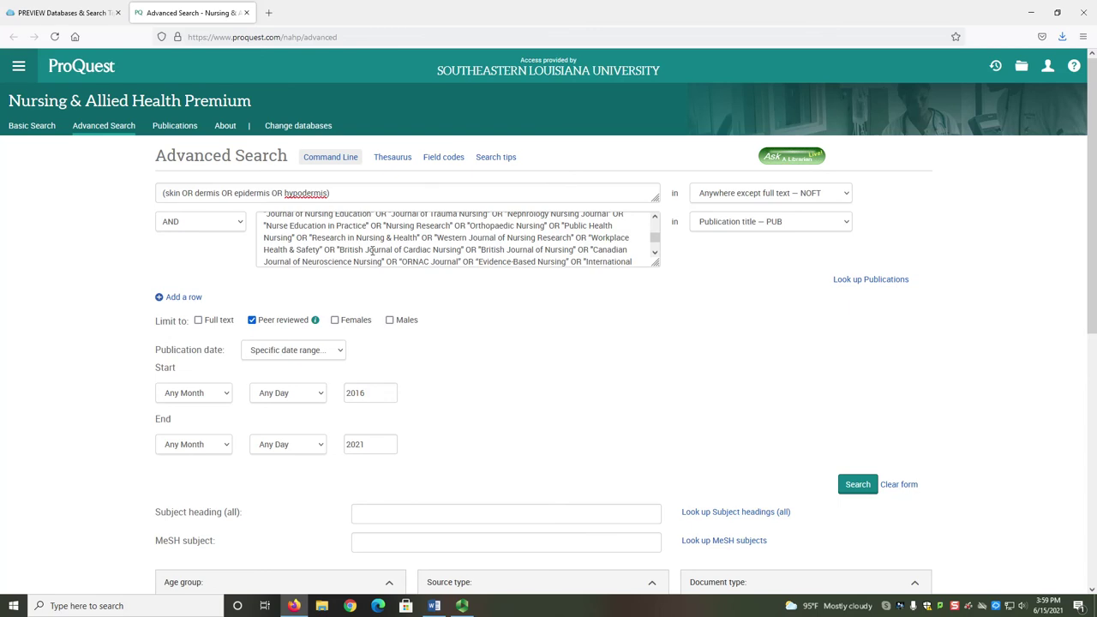
scroll(192, 350, "down", 3)
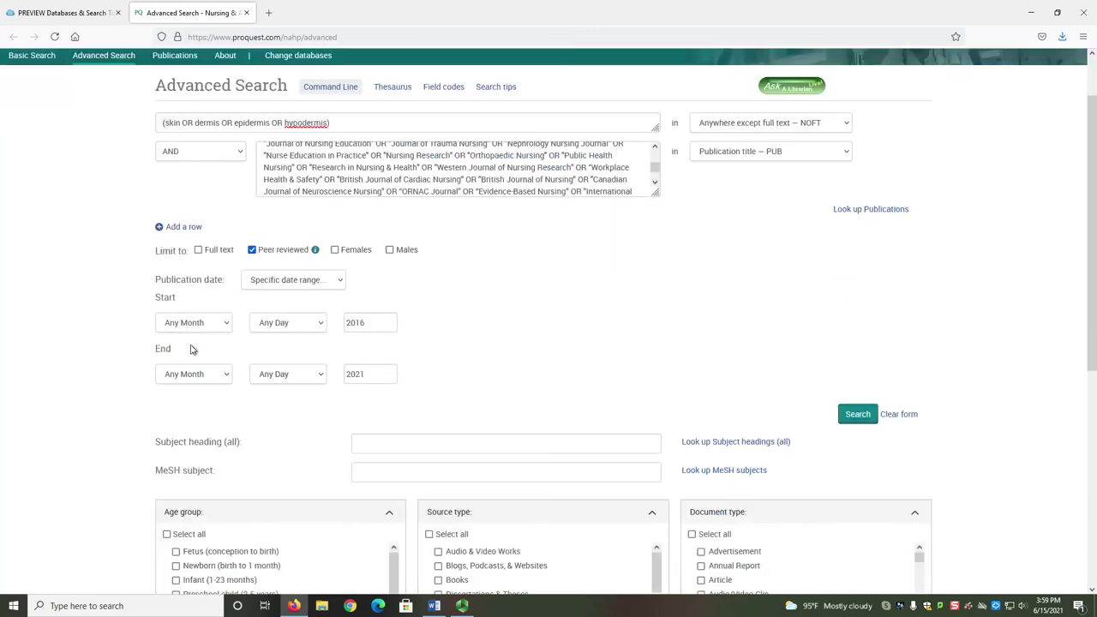
scroll(192, 349, "down", 2)
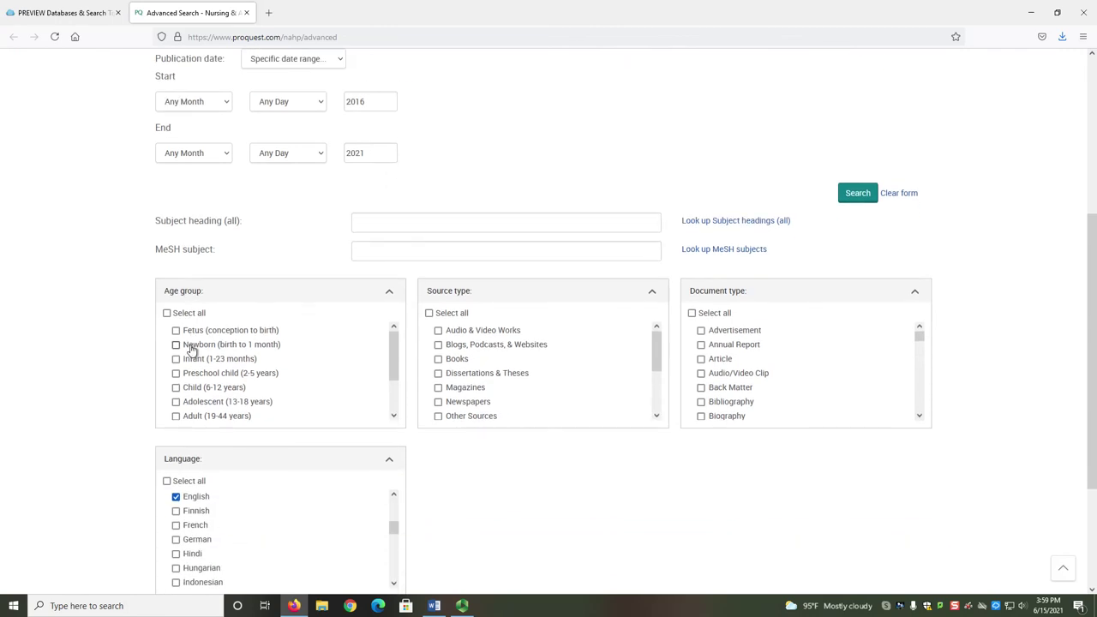
scroll(192, 350, "up", 5)
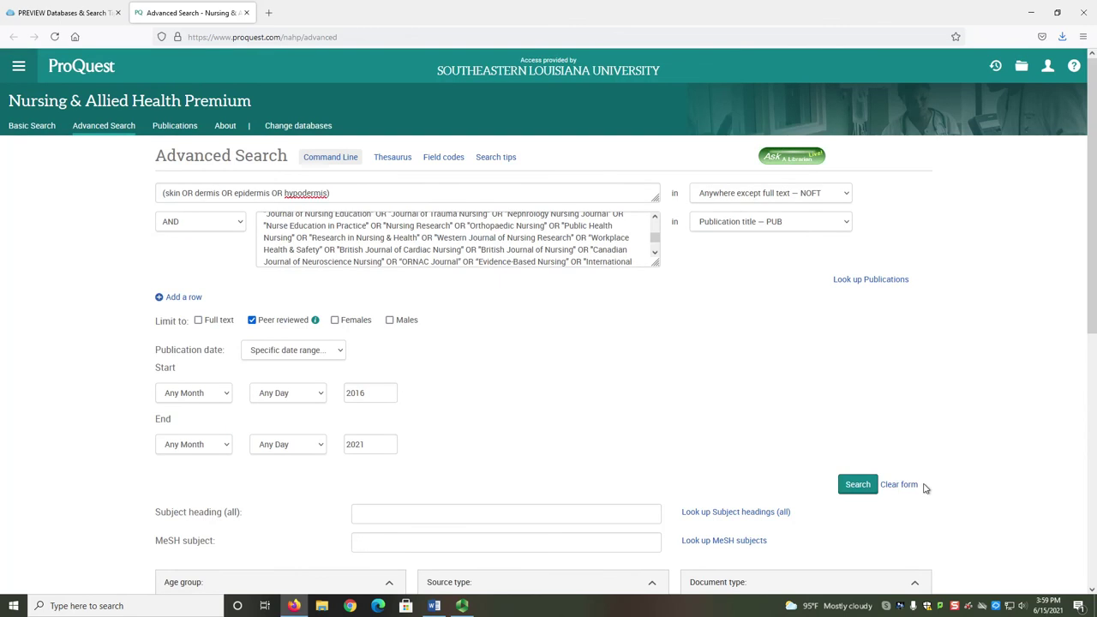
left_click(858, 485)
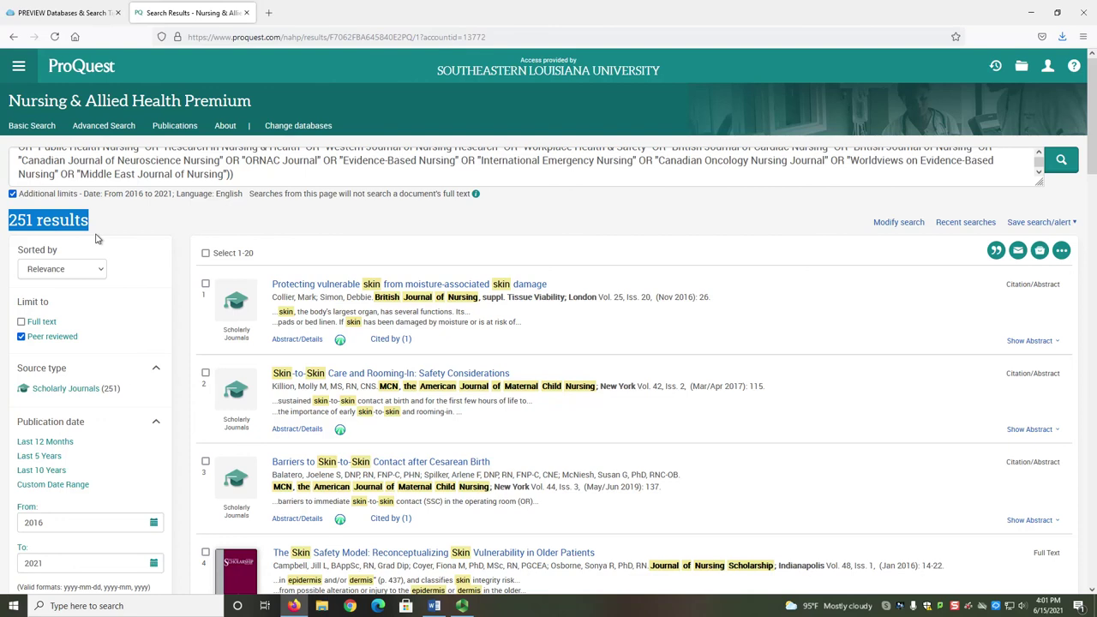
left_click(297, 430)
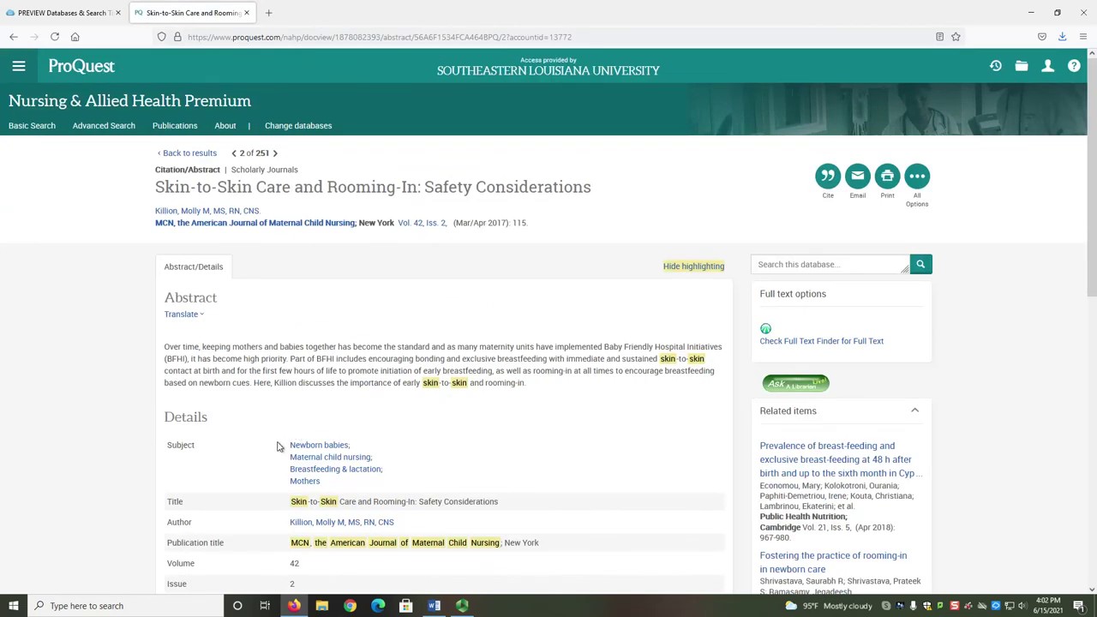
scroll(277, 446, "down", 2)
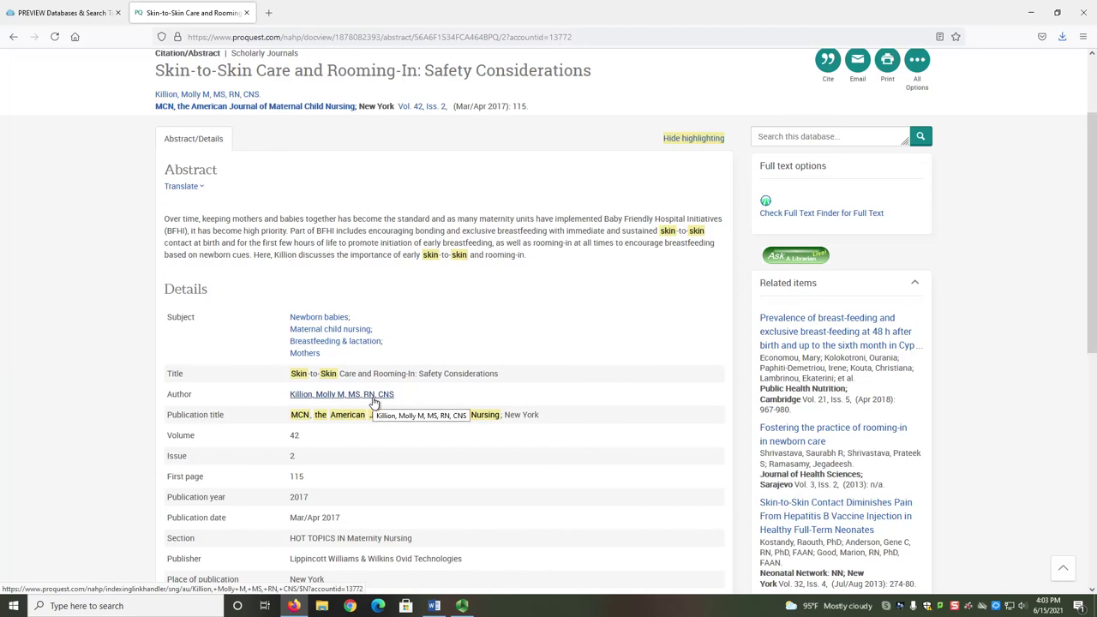
scroll(204, 396, "up", 2)
left_click(190, 152)
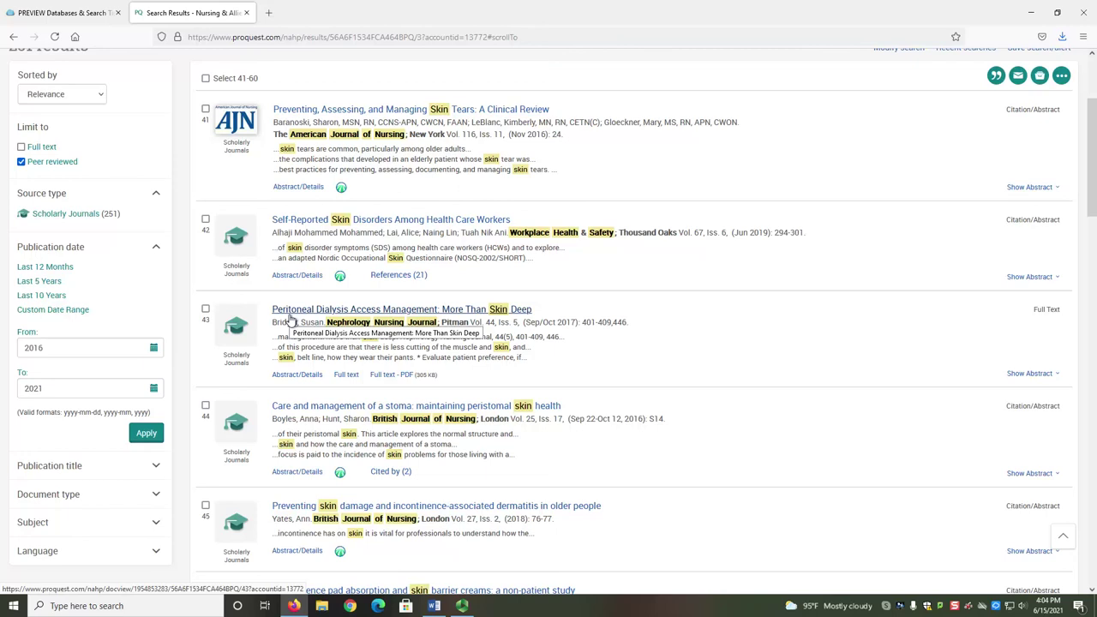
left_click(383, 377)
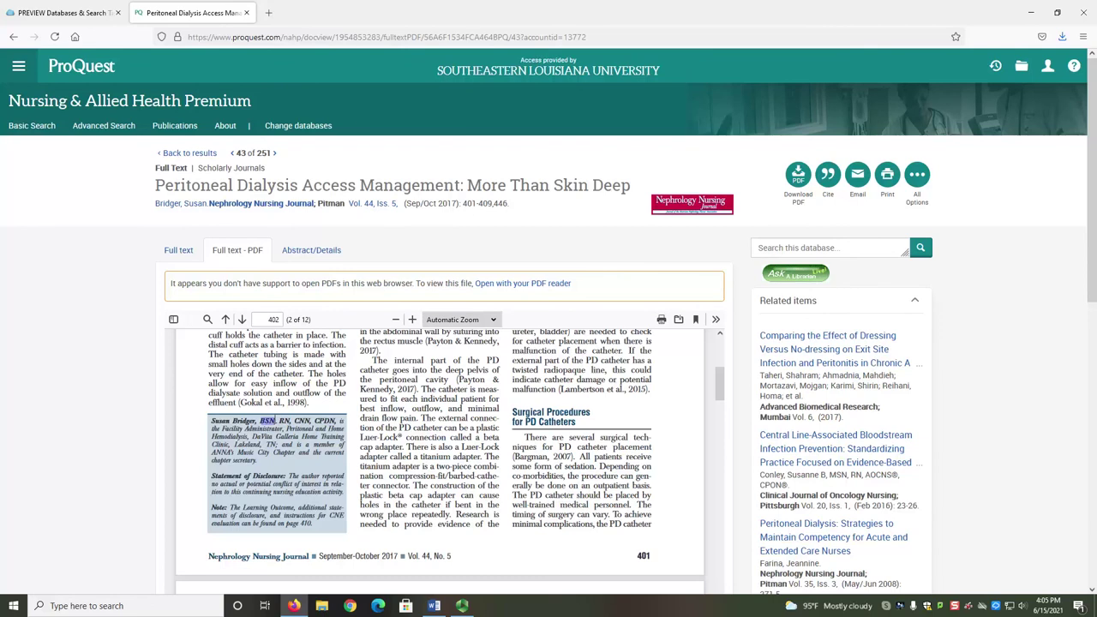
Highlight the author's CPDN nursing credential in the PDF note, then start a fresh Advanced Search
left_click(281, 421)
left_click_drag(314, 421, 336, 421)
left_click(103, 125)
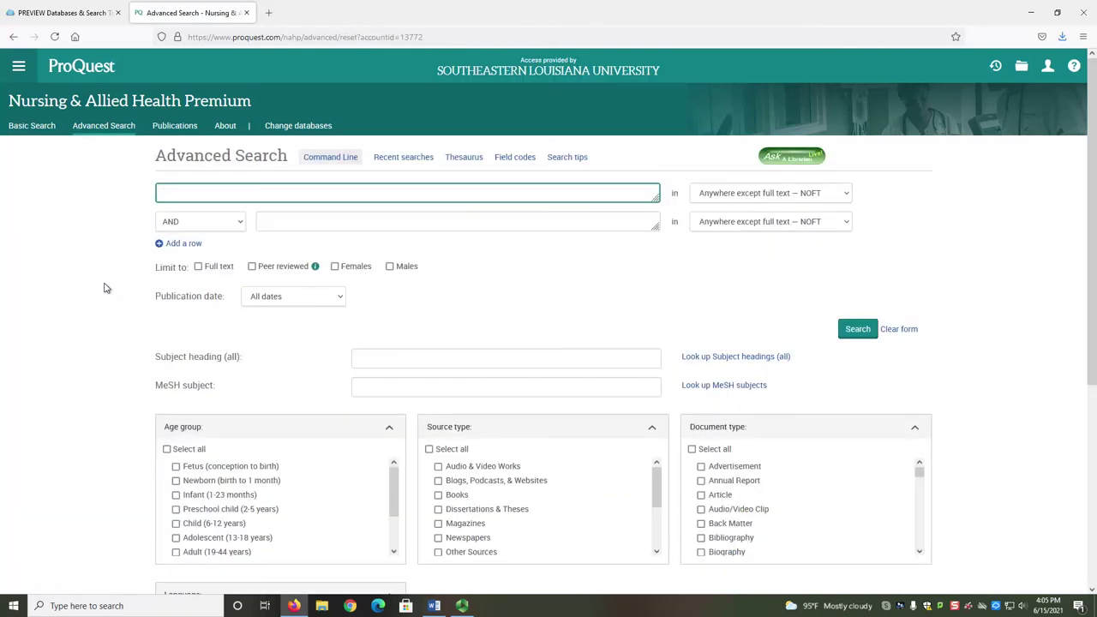